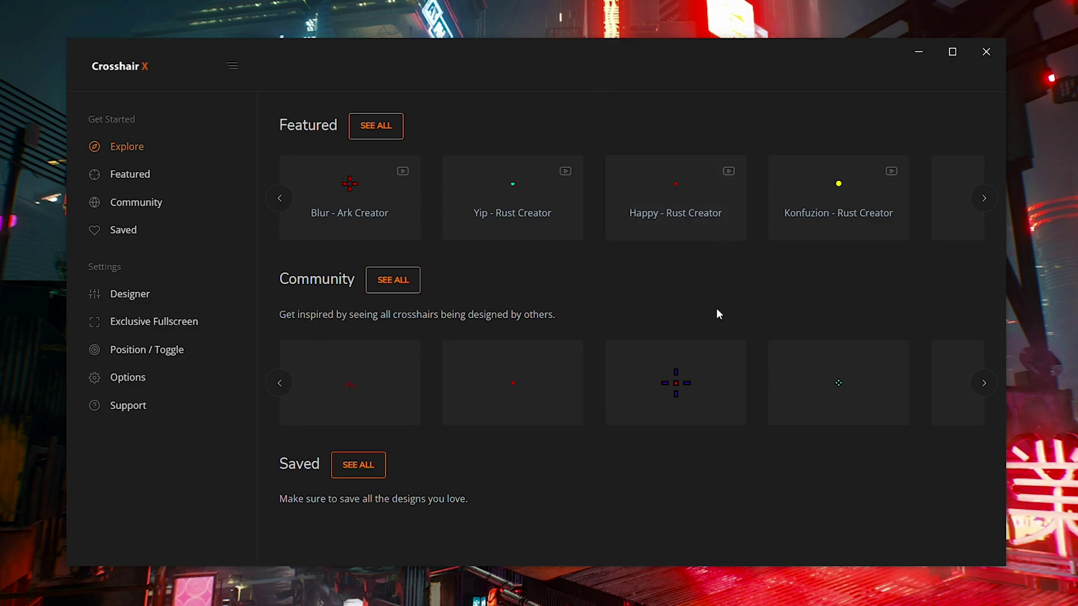
Step: Browse the featured and community crosshairs, and look over the Saved and Designer pages
left_click(983, 200)
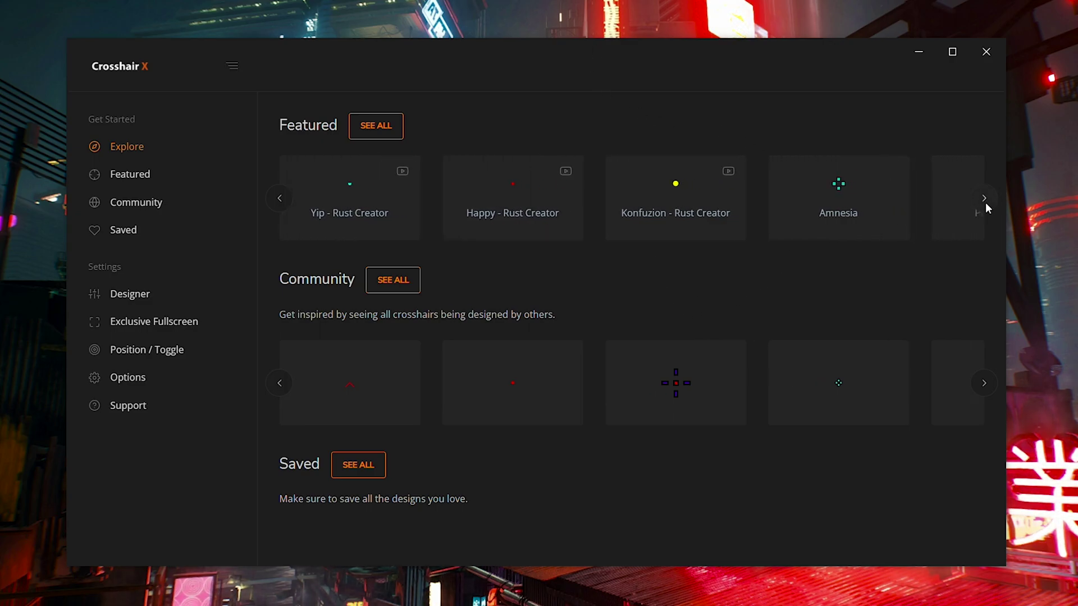
left_click(984, 199)
left_click(984, 383)
left_click(984, 383)
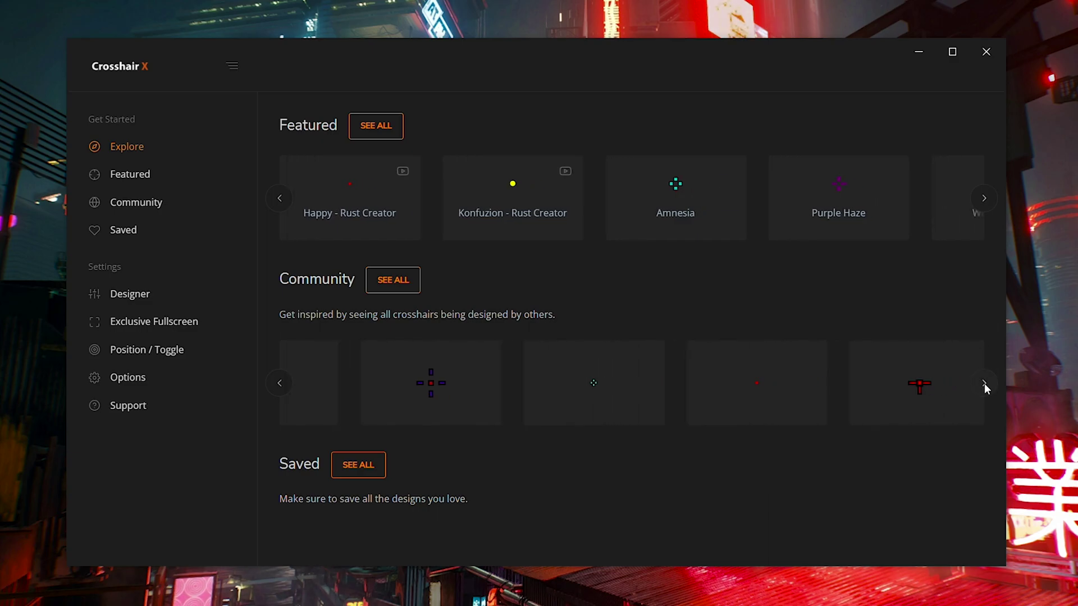
left_click(150, 174)
left_click(145, 203)
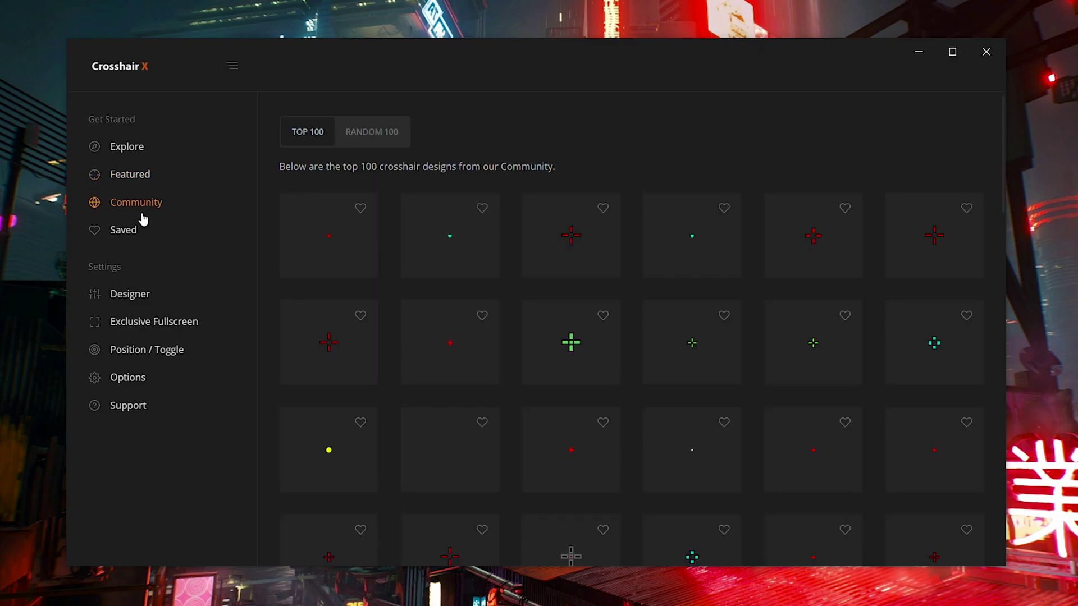
left_click(139, 231)
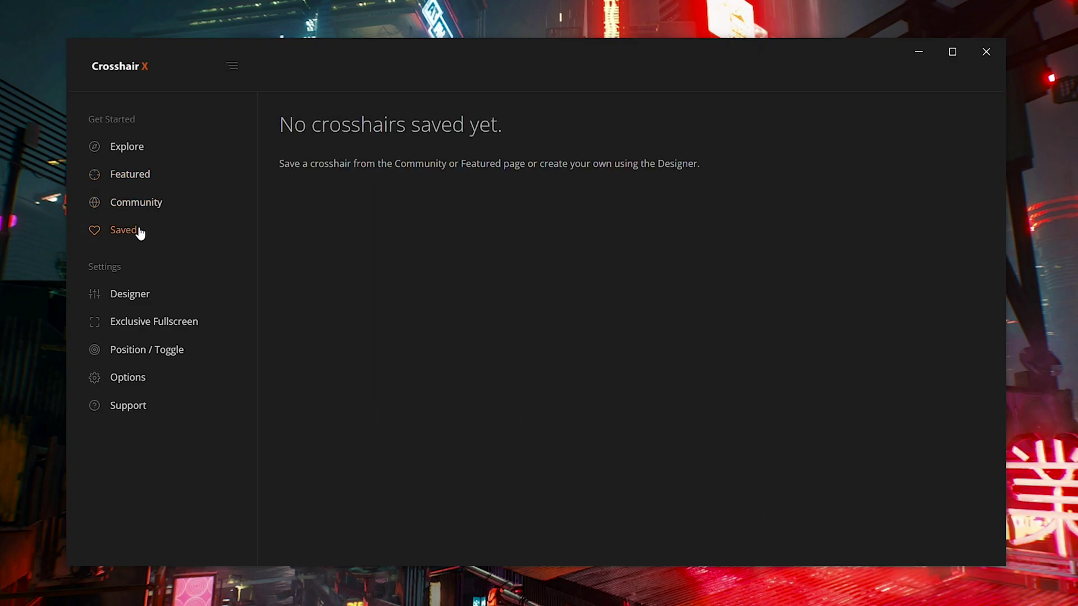
left_click(120, 207)
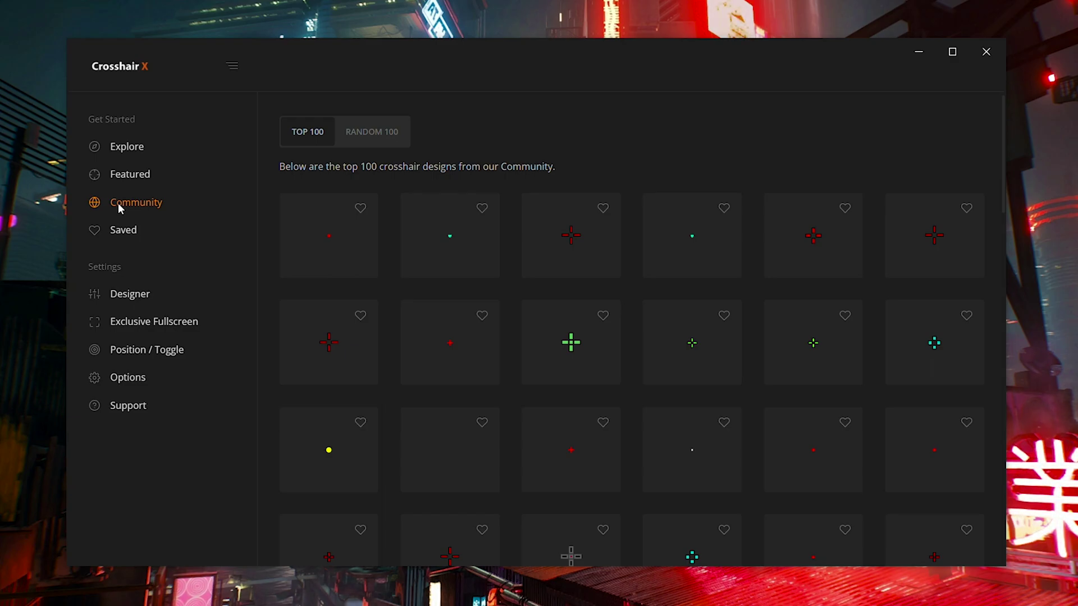
left_click(124, 300)
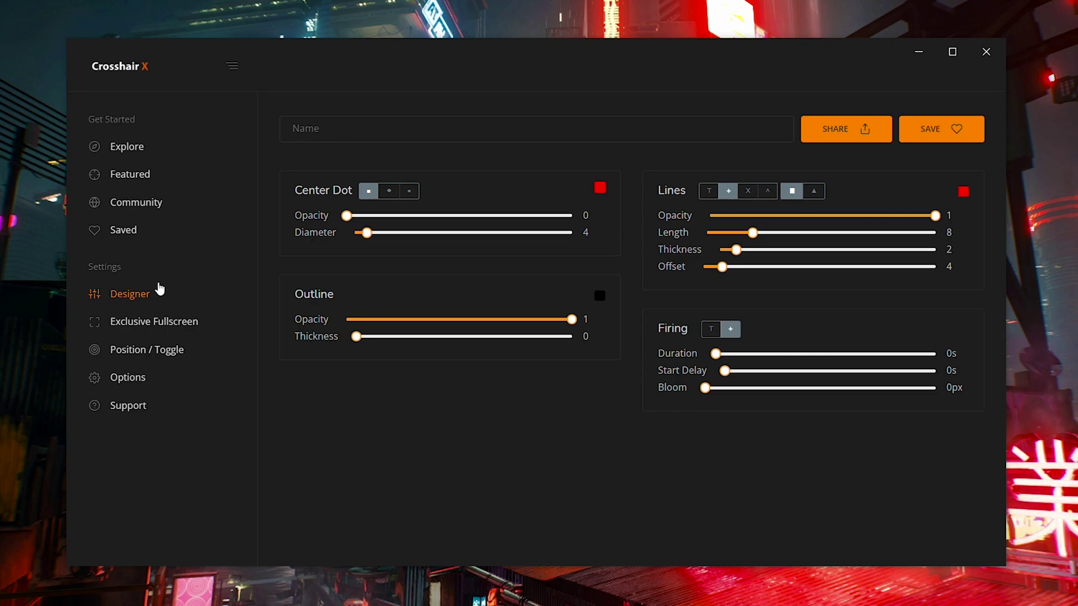
left_click(136, 202)
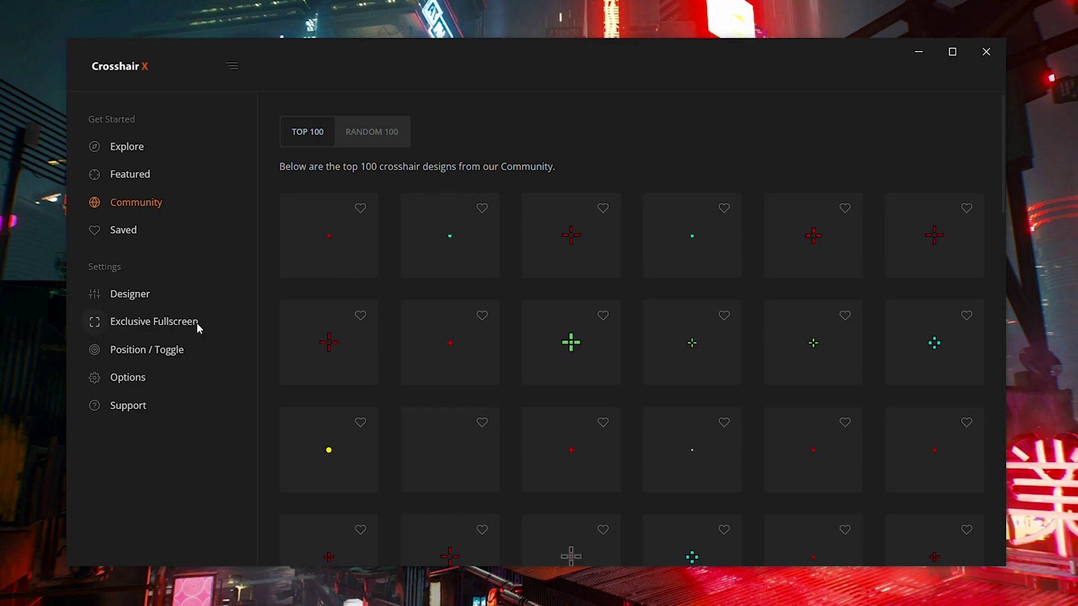
Step: Read the Exclusive Fullscreen tutorial and open its Microsoft Store link for the Crosshair X Game Bar extension
left_click(167, 322)
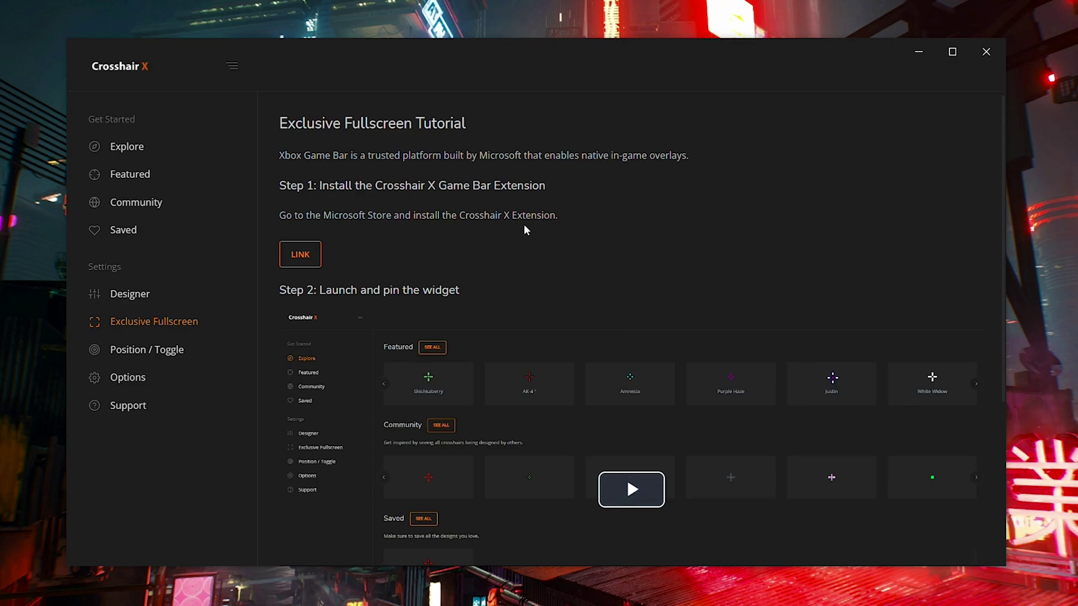
scroll(523, 224, "down", 5)
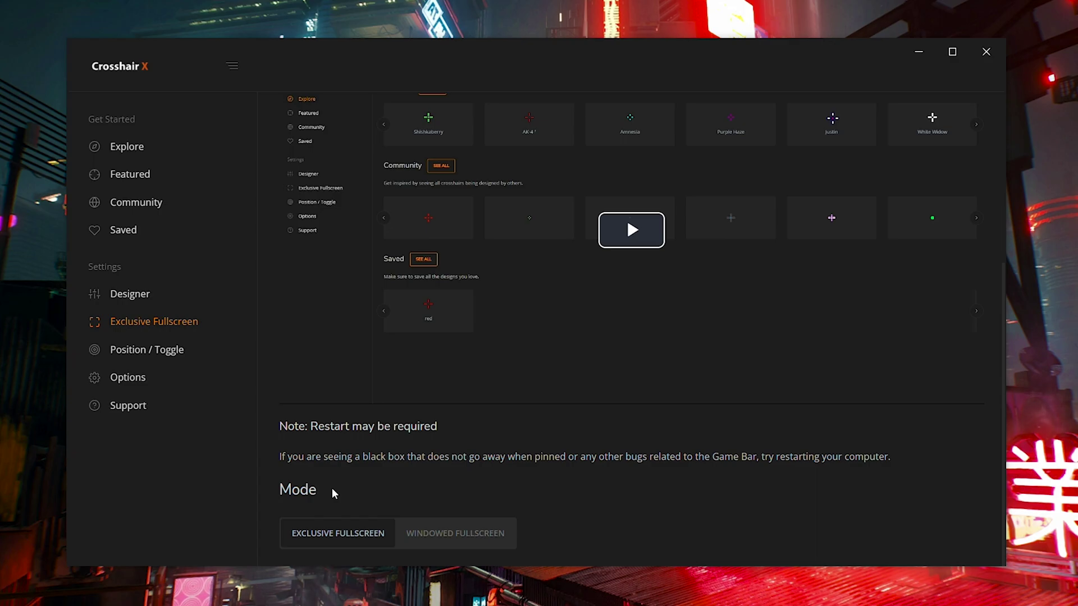
scroll(365, 459, "up", 5)
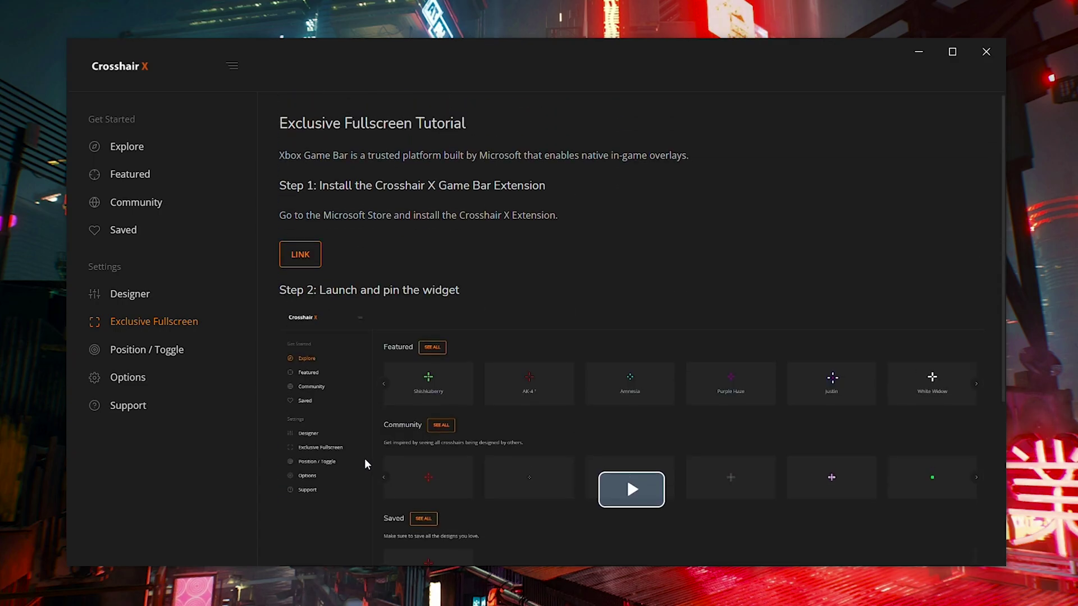
left_click(305, 254)
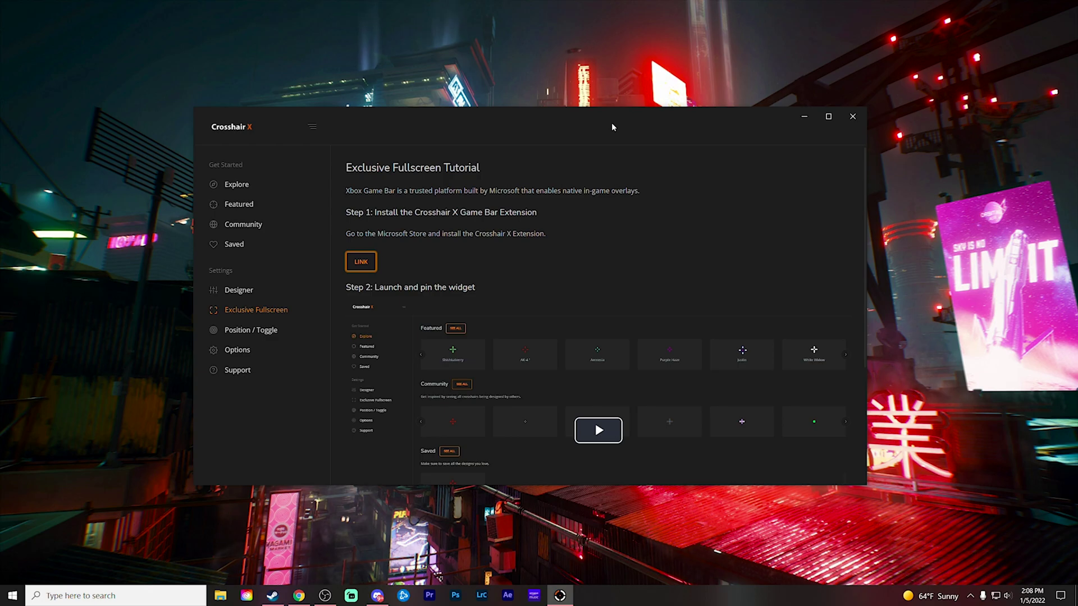
Step: Search Windows for Xbox Game Bar and open the Game Bar overlay
left_click(113, 594)
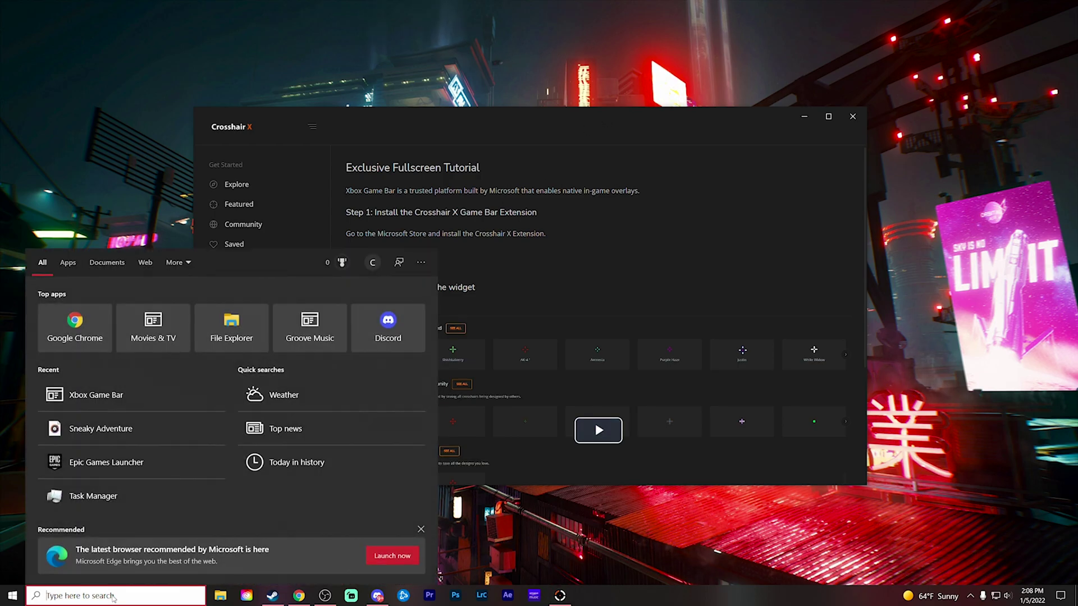
type("xbox")
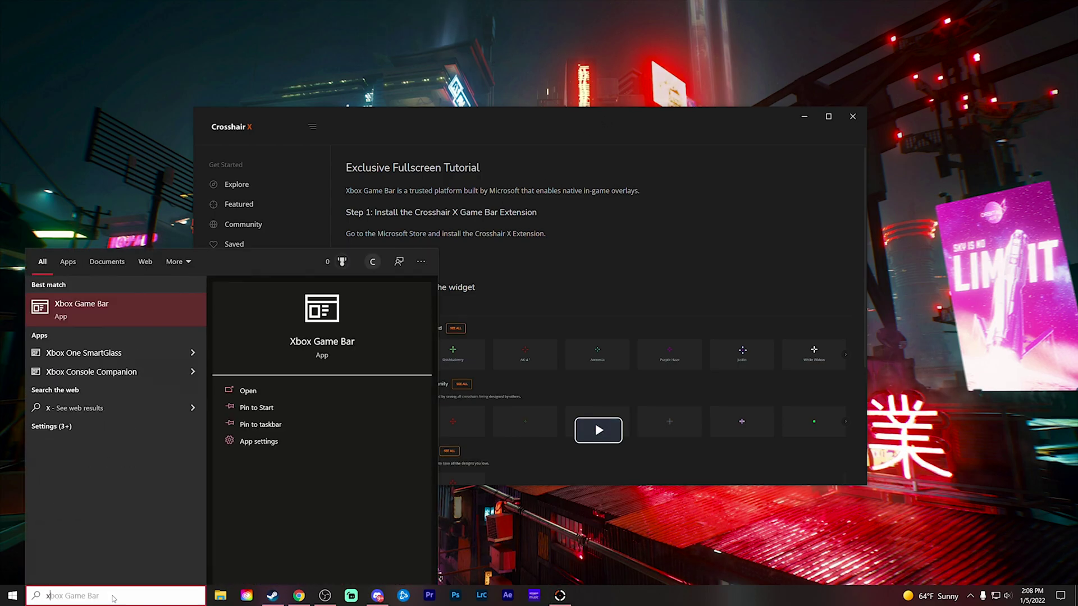
key("super+g")
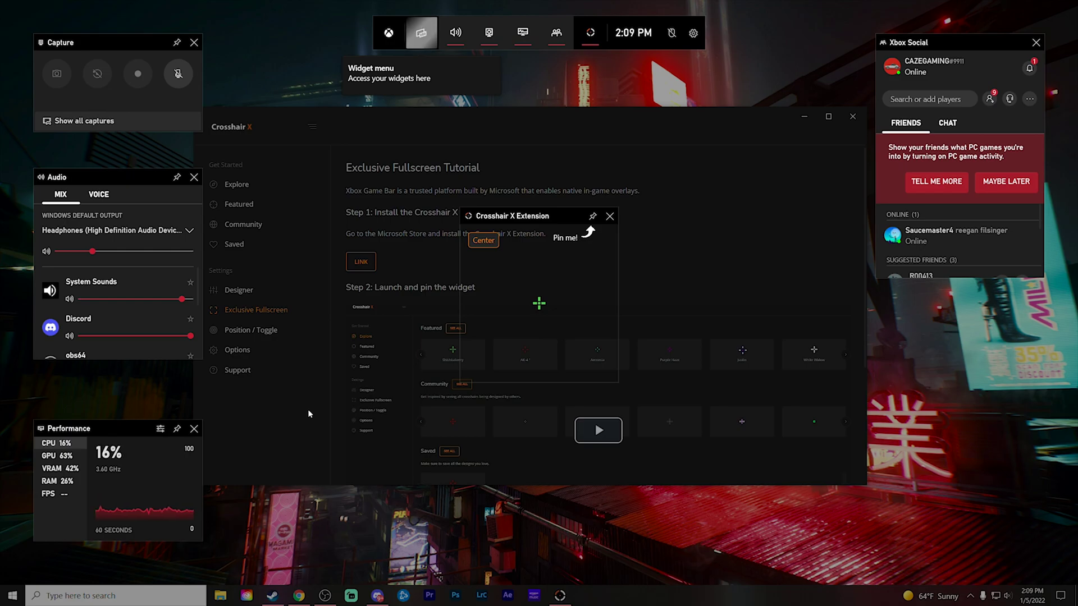
Step: Move the Crosshair X Extension widget away from the screen center and choose it among the Game Bar widgets
left_click_drag(509, 219, 261, 36)
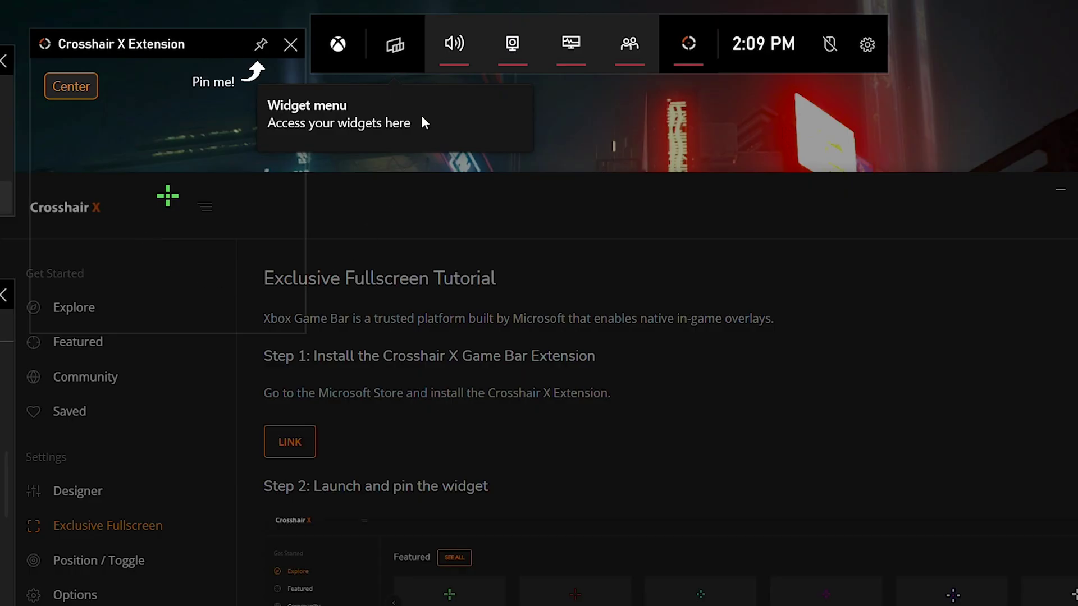
left_click(399, 47)
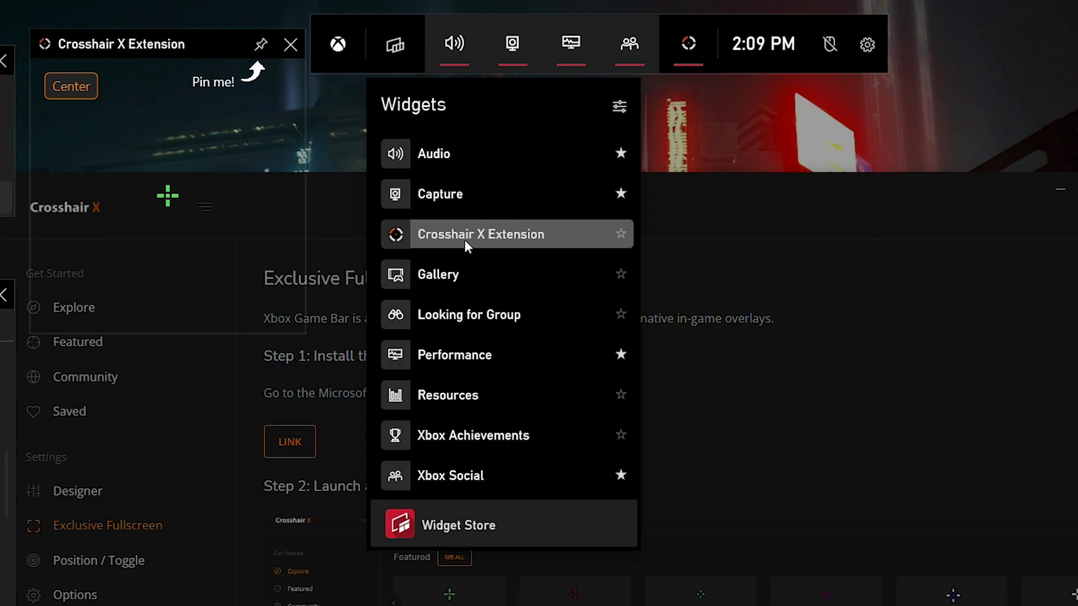
left_click(501, 234)
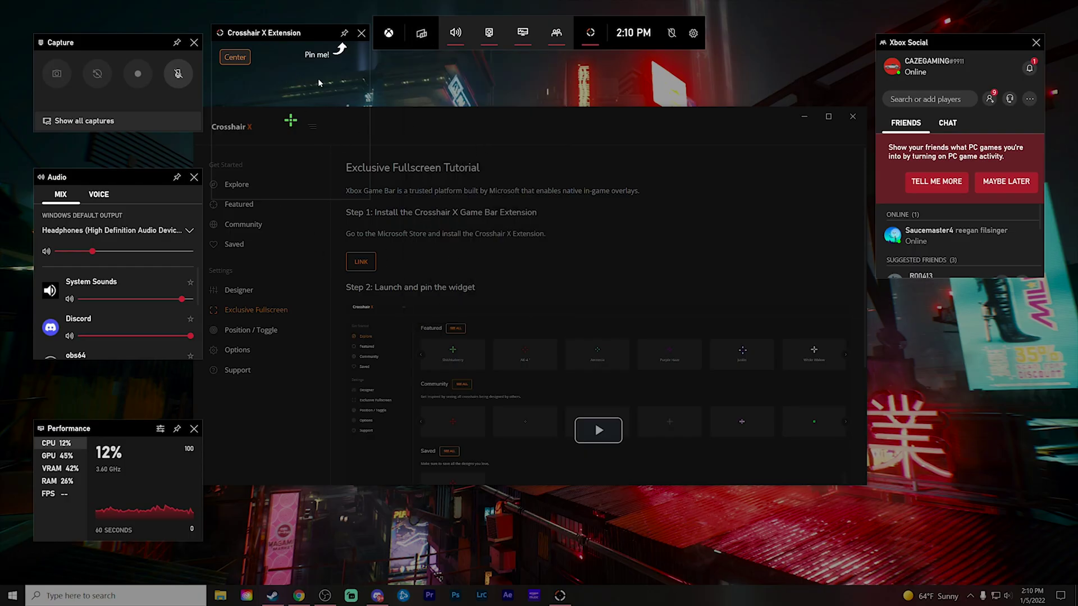
Step: Center and pin the Crosshair X Extension widget, and enable click-through for the pinned overlay
left_click(235, 57)
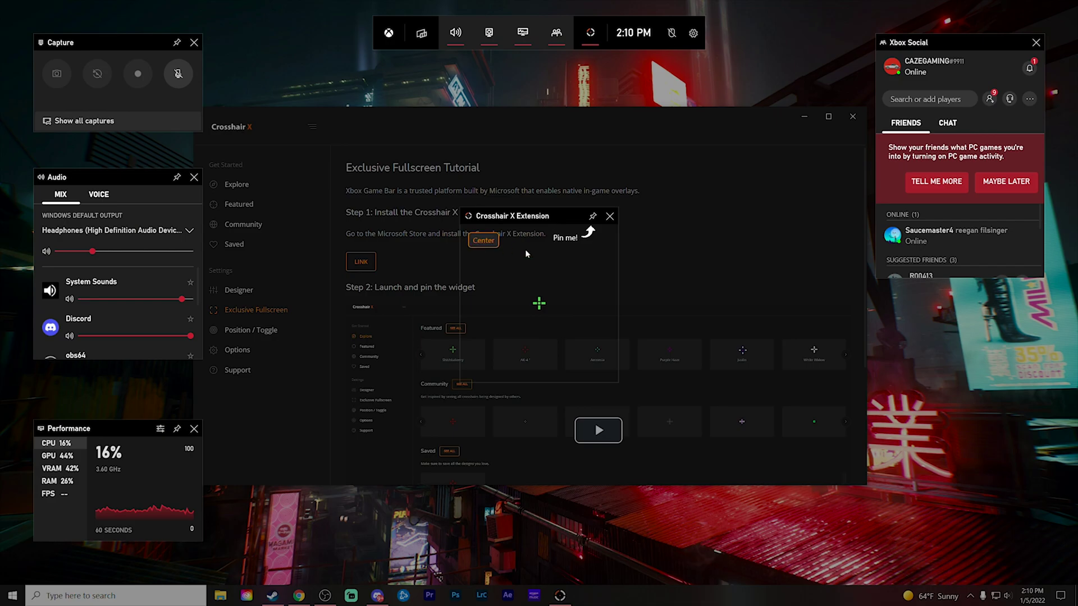
left_click(593, 217)
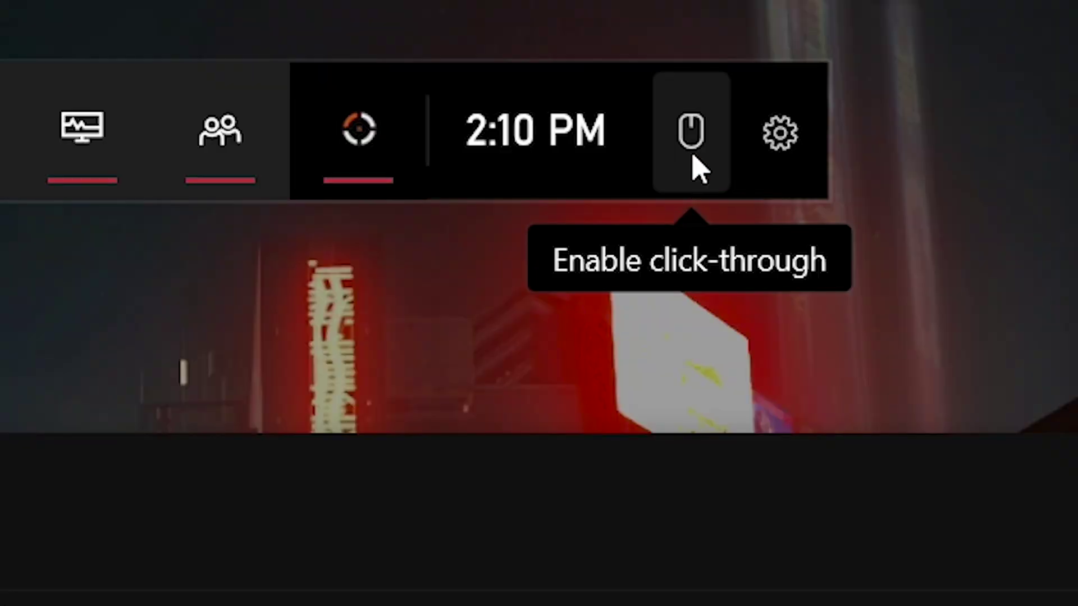
left_click(693, 158)
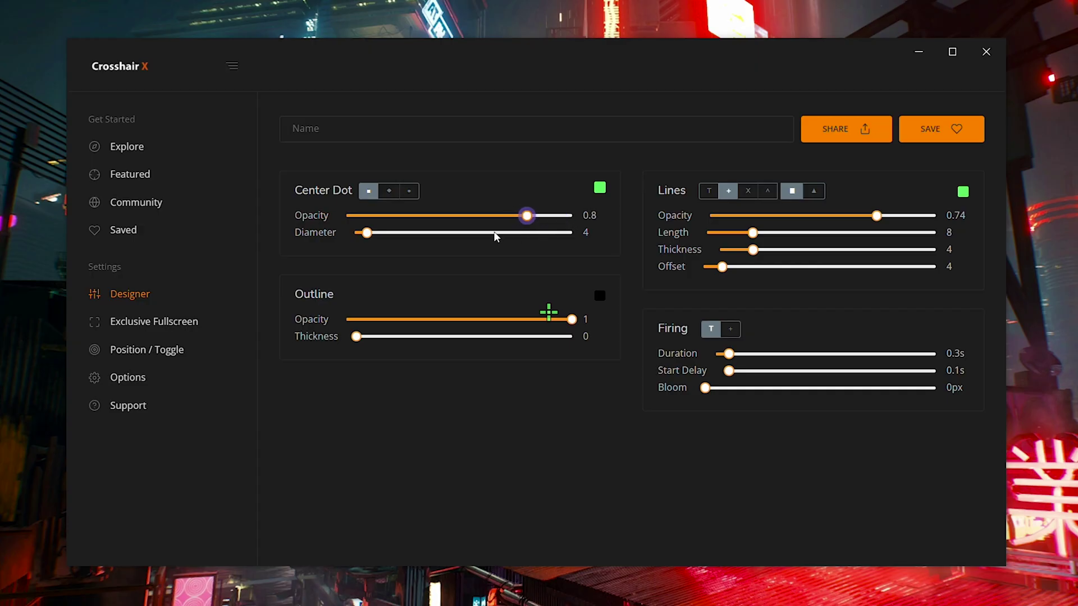
Step: In the crosshair designer, set the center dot's opacity to 0.72 and its diameter to 43
key("Left")
key("Left")
key("Left")
key("Left")
key("Left")
key("Left")
key("Left")
key("Left")
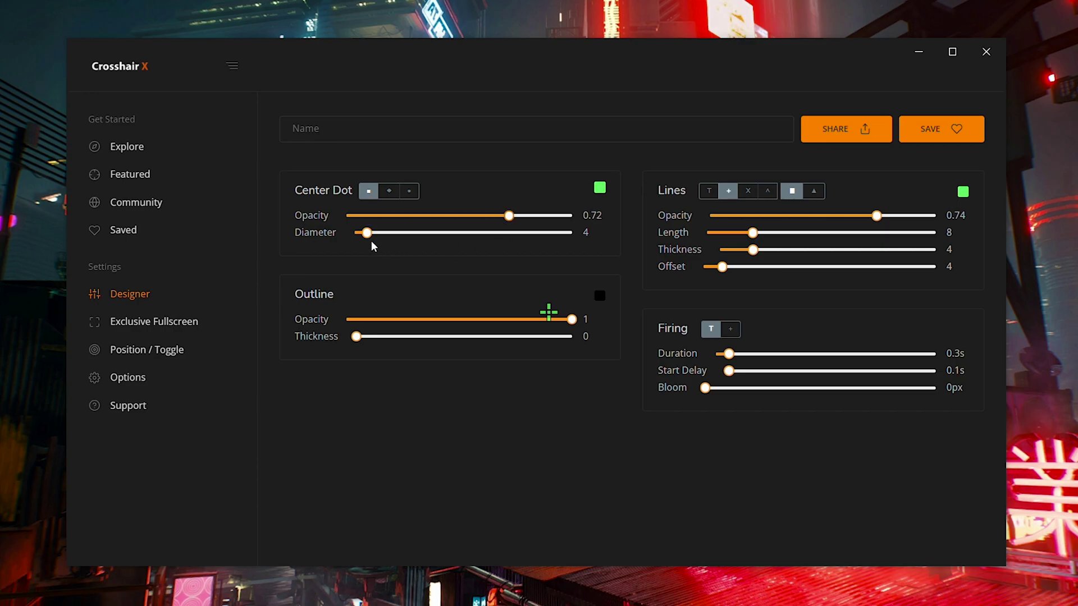
left_click_drag(366, 232, 488, 232)
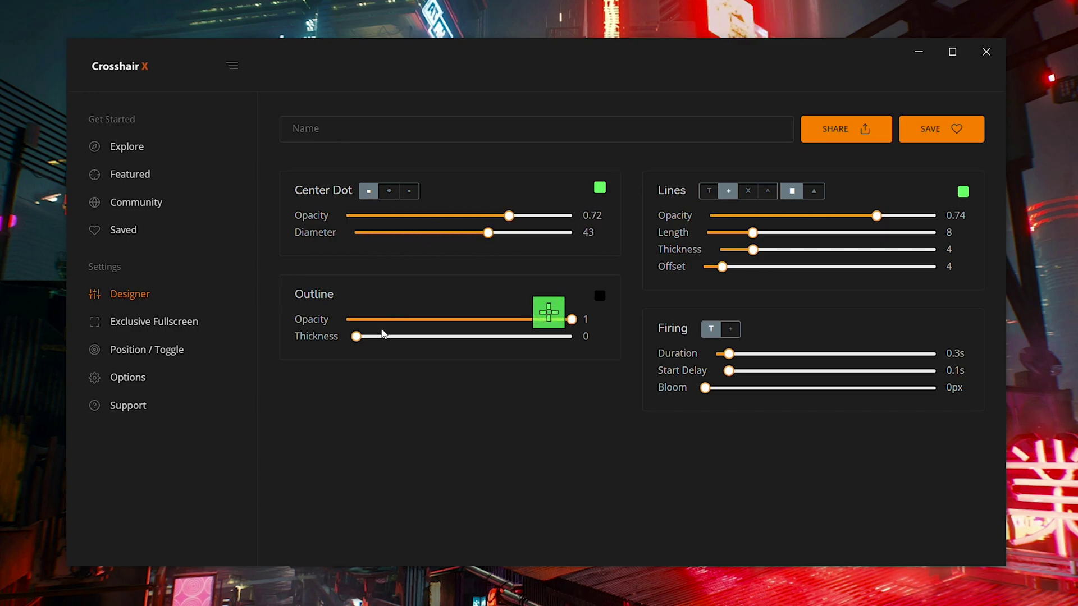
Step: Set the outline's opacity to 0.32 and thickness to 4, and reduce the center dot's diameter to 20
left_click_drag(424, 320, 401, 337)
left_click(419, 320)
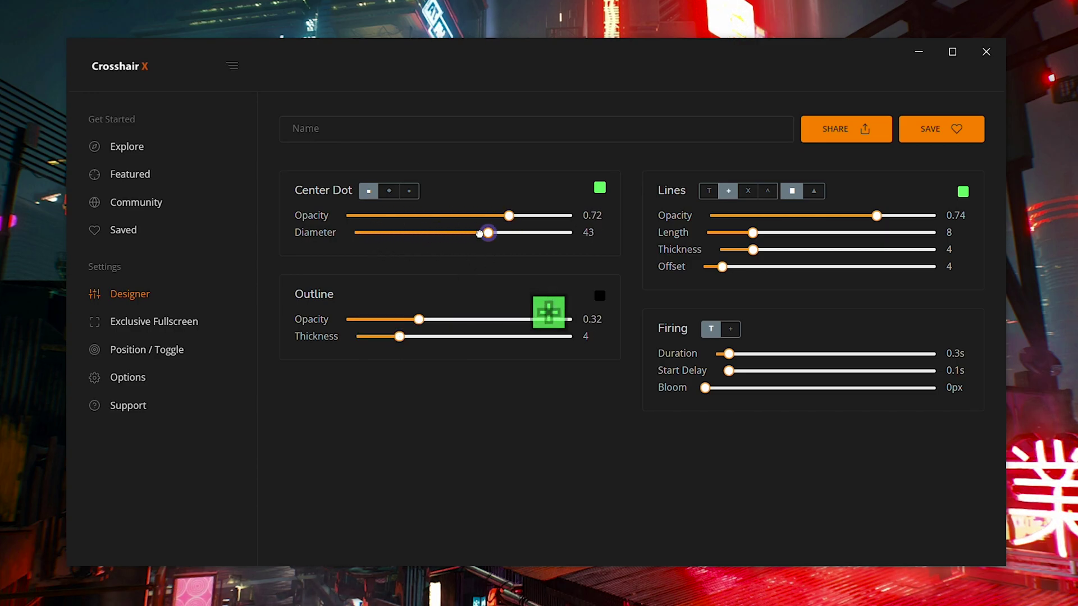
left_click_drag(480, 234, 415, 233)
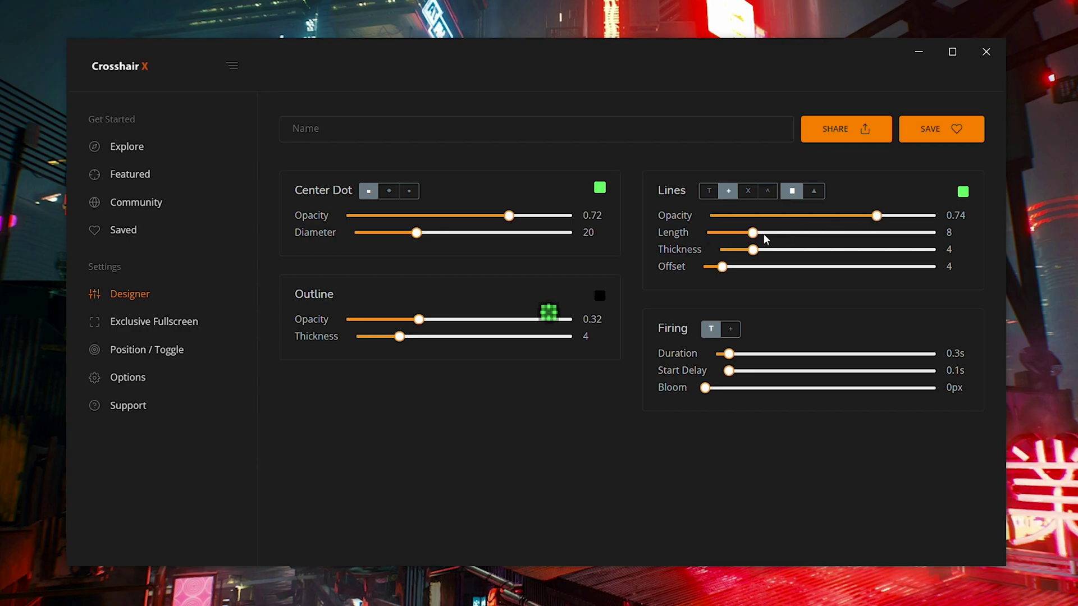
Step: Set the lines to length 31, thickness 9 and offset 47, and firing to duration 2.9s, start delay 2.5s and bloom 43px
left_click_drag(752, 232, 883, 232)
left_click_drag(753, 249, 794, 250)
left_click_drag(722, 267, 921, 267)
left_click_drag(729, 353, 831, 372)
left_click_drag(705, 387, 787, 391)
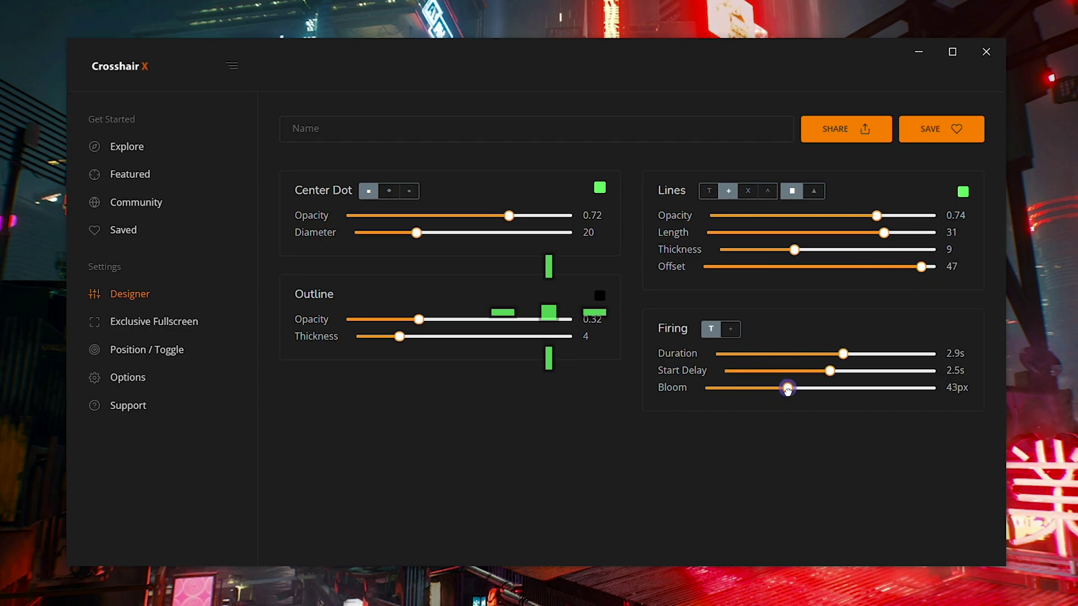
Step: Switch to the CS:GO training map to view the designed crosshair over the game
left_click(919, 52)
key("alt+Tab")
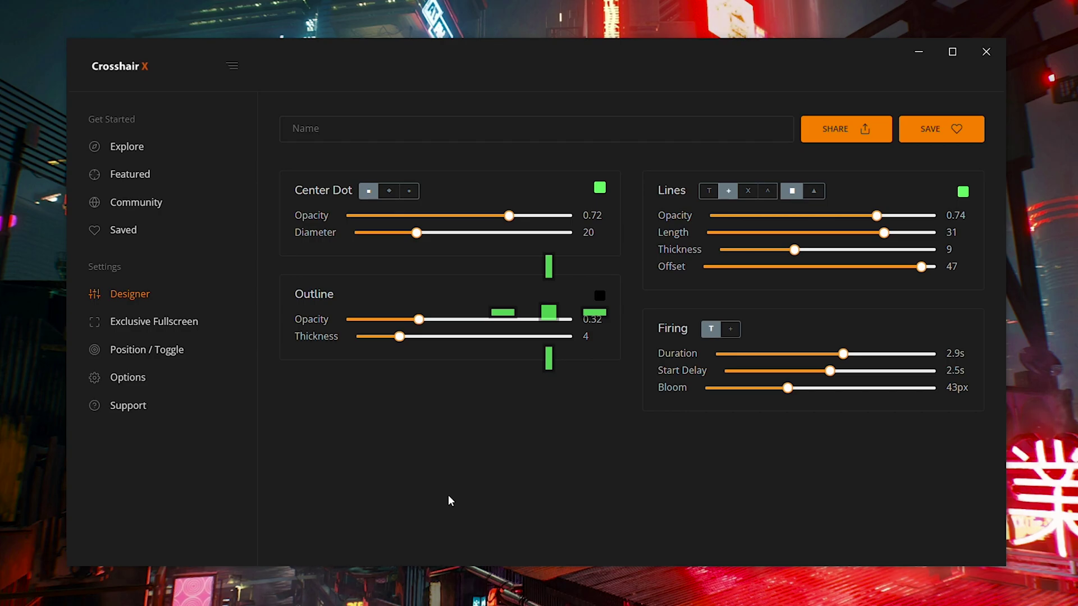
key("alt+Tab")
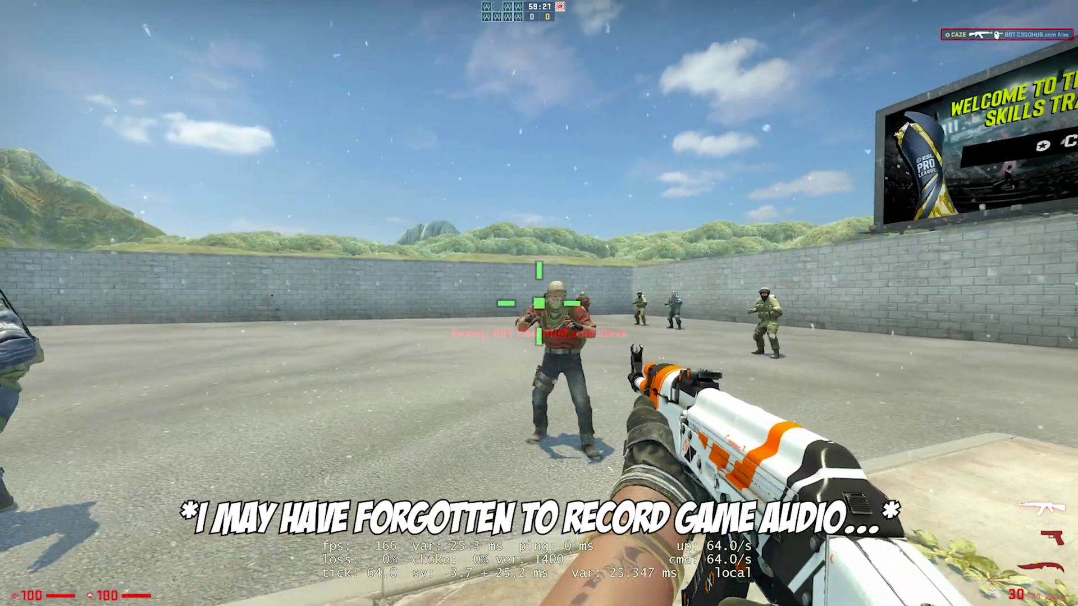
left_click(539, 303)
left_click(539, 303)
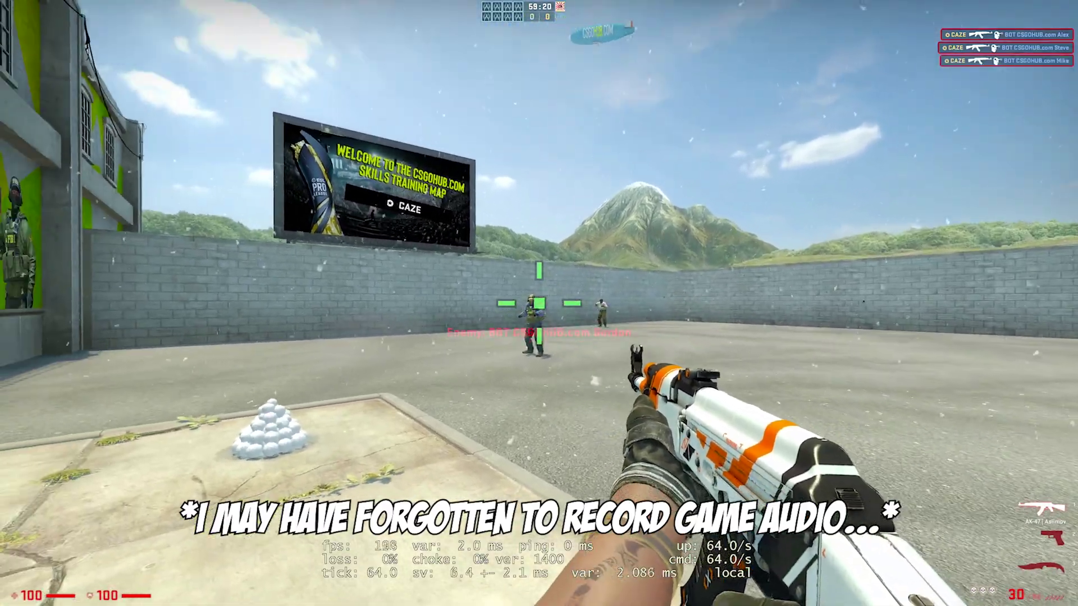
left_click(539, 303)
left_click(539, 303)
left_click(539, 303)
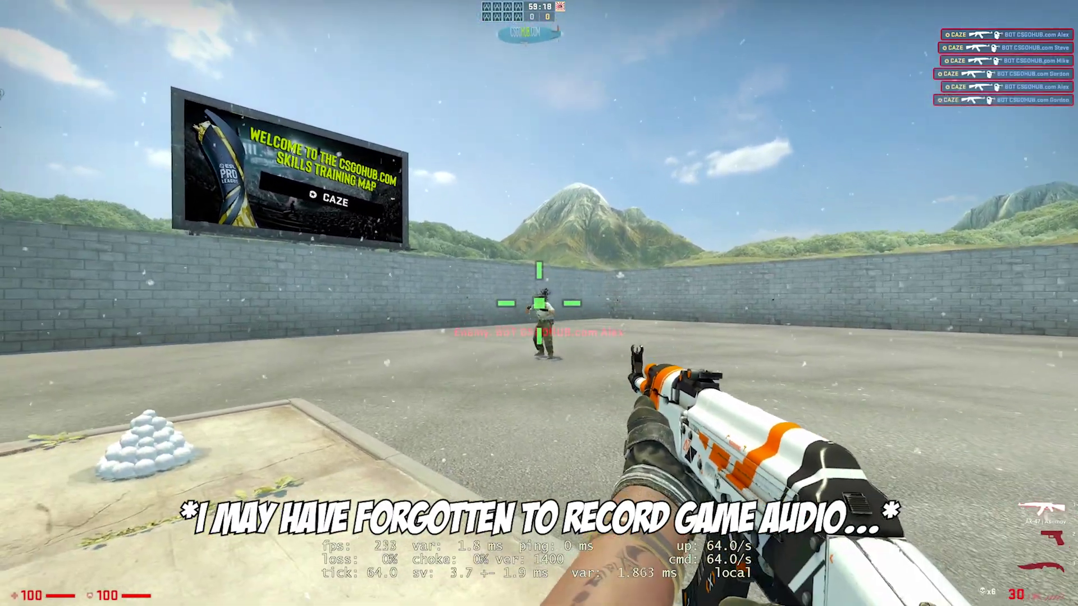
left_click(538, 303)
left_click(538, 303)
left_click(539, 303)
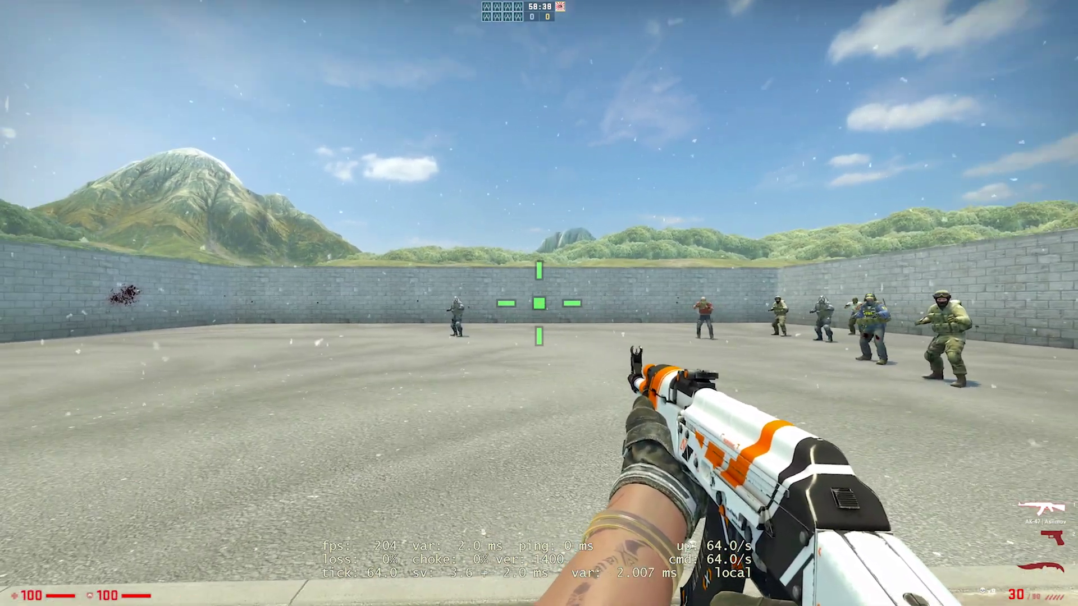
key("w")
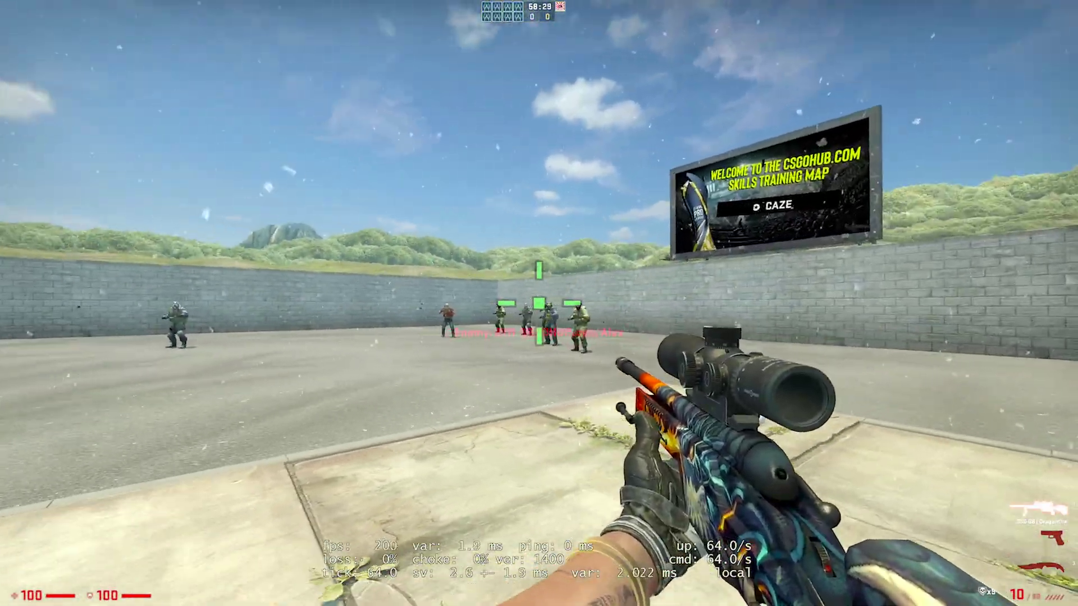
key("w")
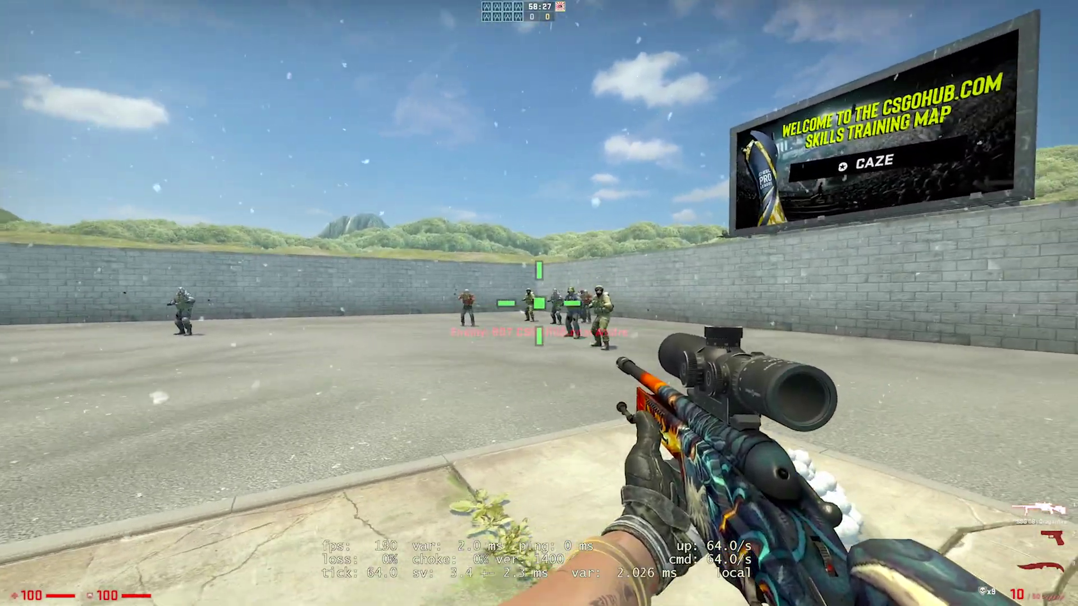
key("w")
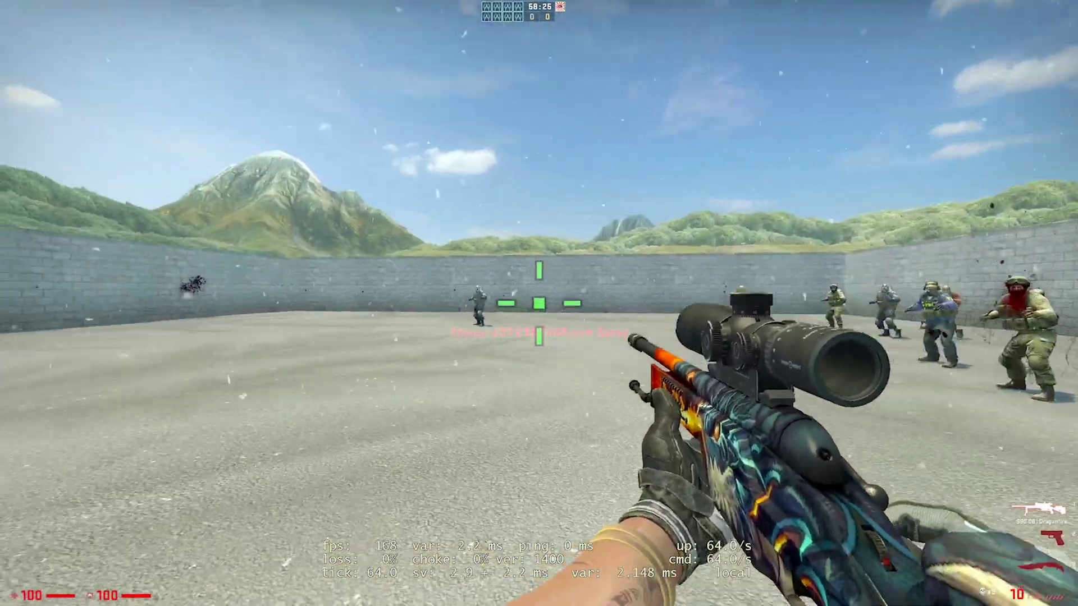
left_click(539, 303)
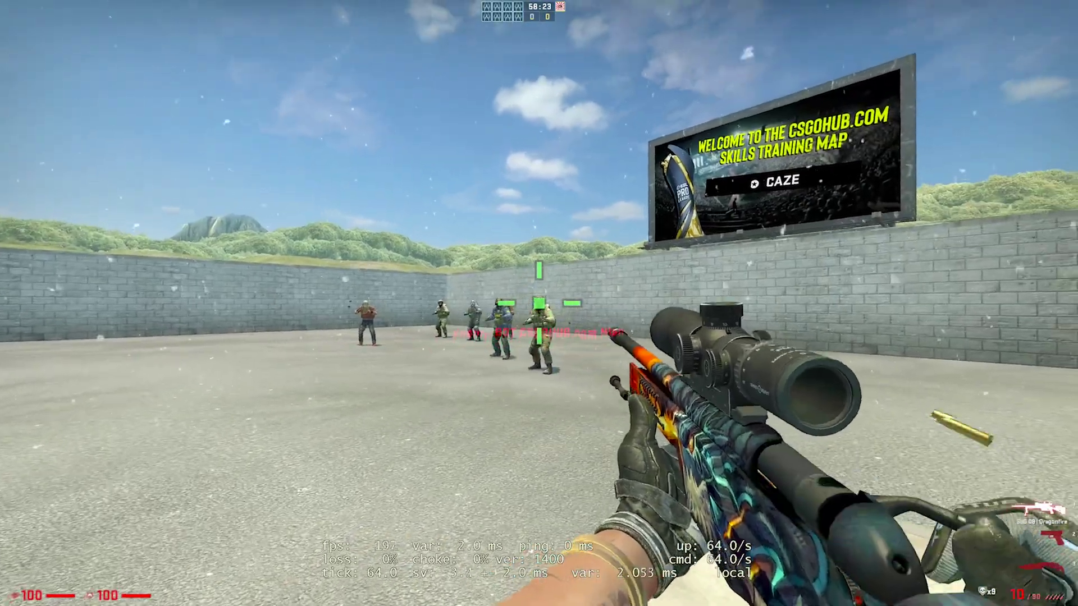
left_click(539, 303)
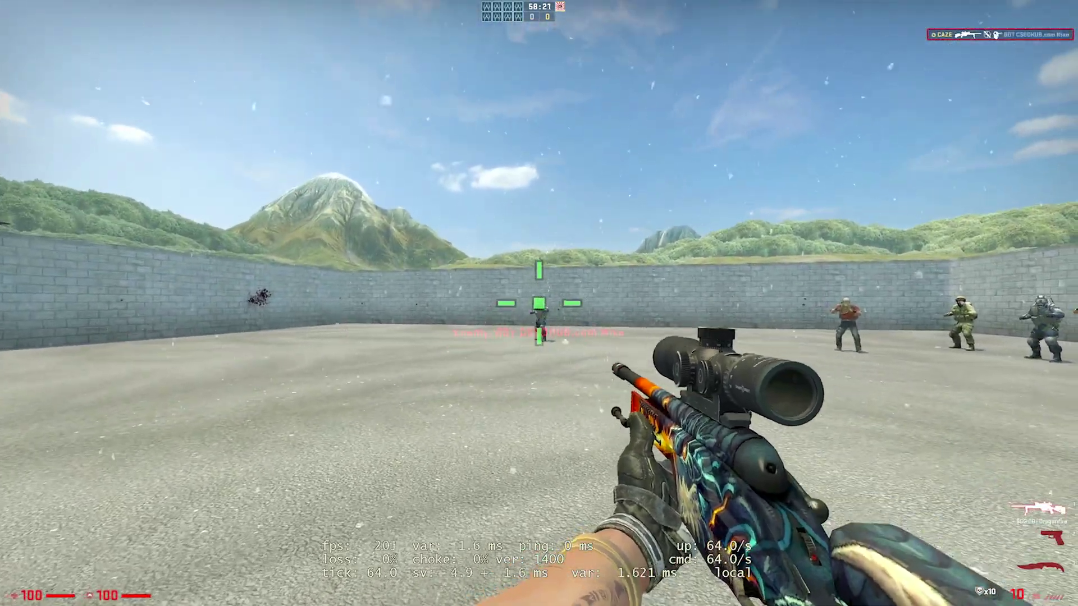
left_click(538, 303)
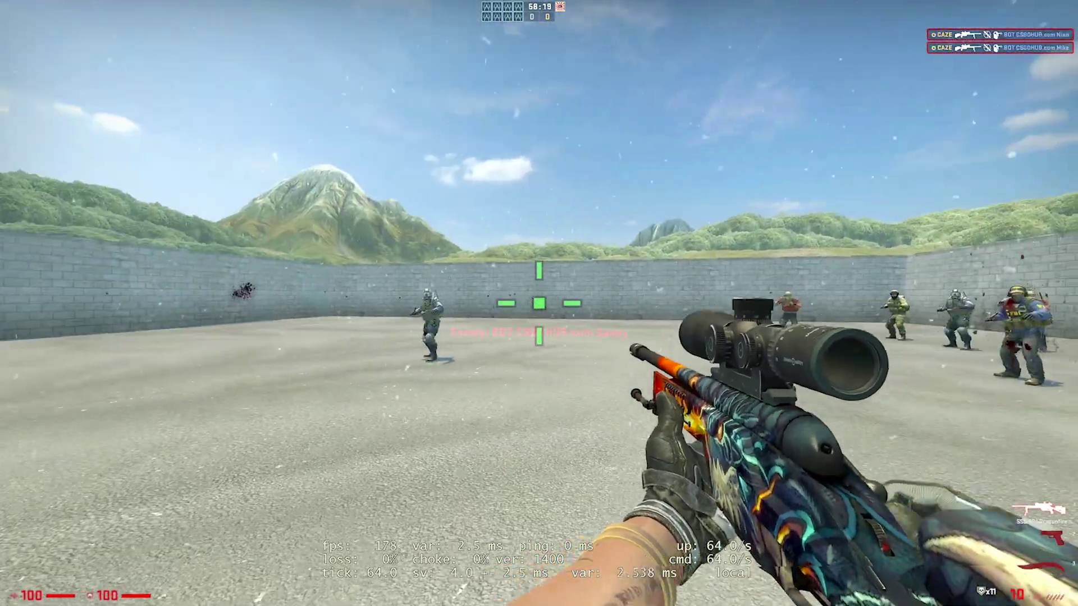